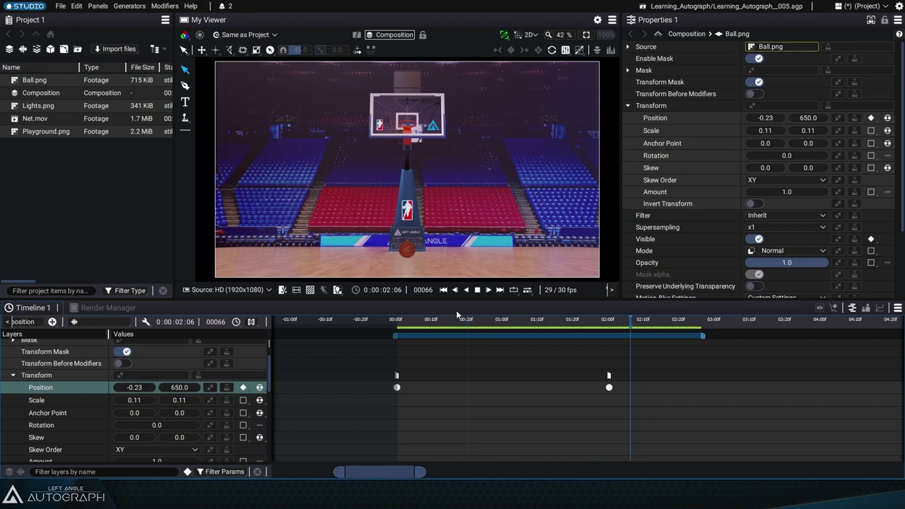
{"action": "key", "text": "space"}
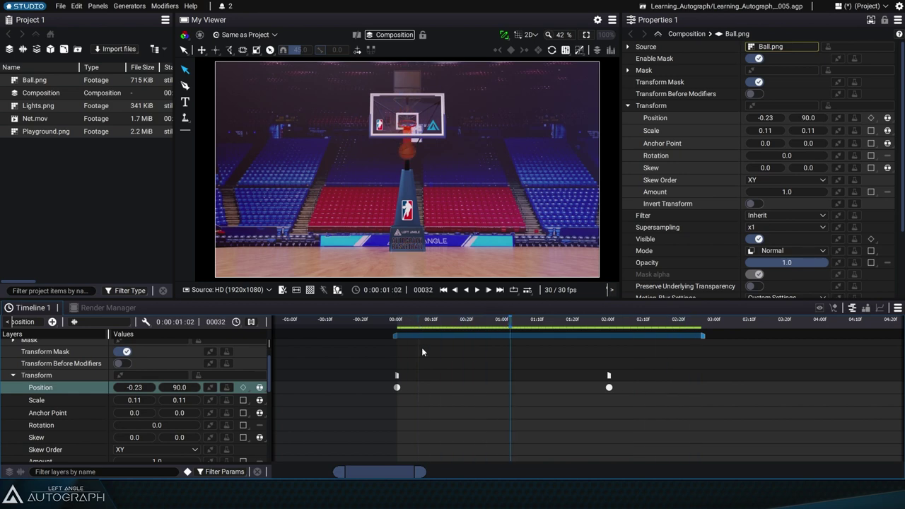
{"action": "left_click", "coordinate": [44, 388]}
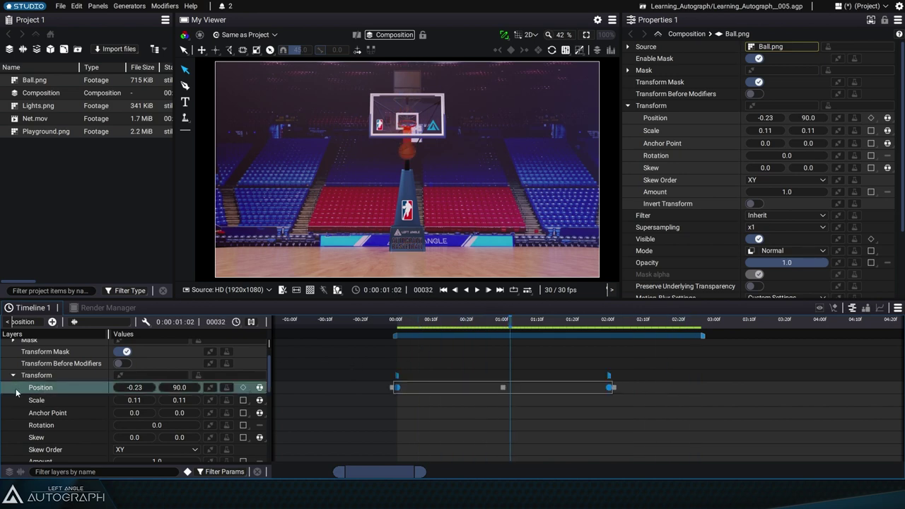
{"action": "left_click", "coordinate": [335, 388]}
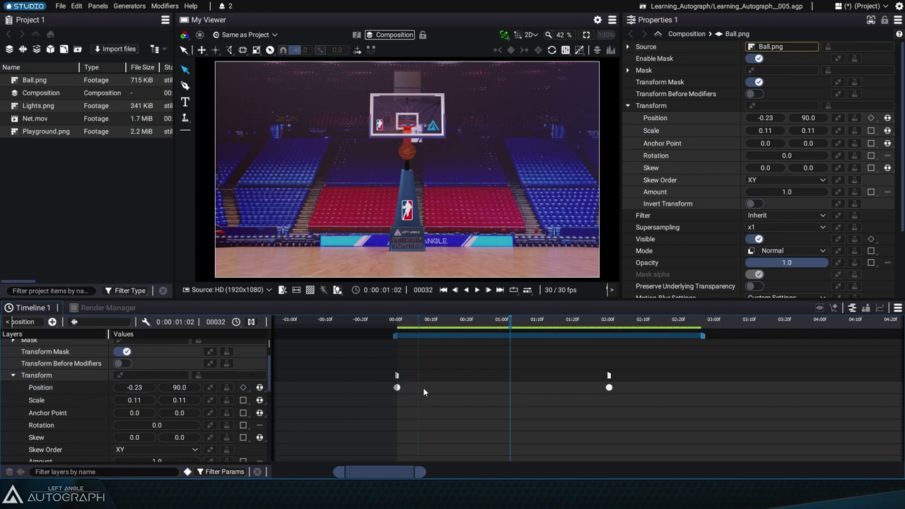
{"action": "left_click_drag", "start_coordinate": [374, 395], "coordinate": [618, 381]}
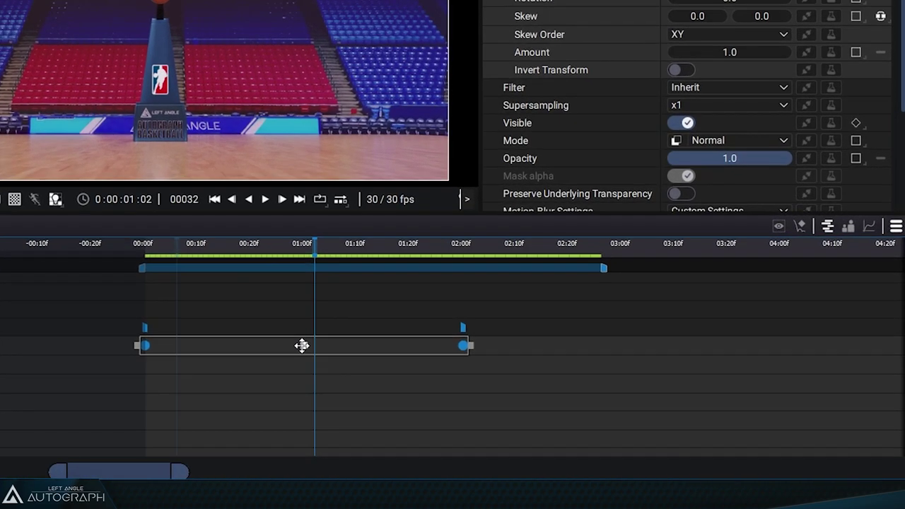
{"action": "left_click_drag", "start_coordinate": [302, 345], "coordinate": [344, 355]}
{"action": "key", "text": "ctrl+z"}
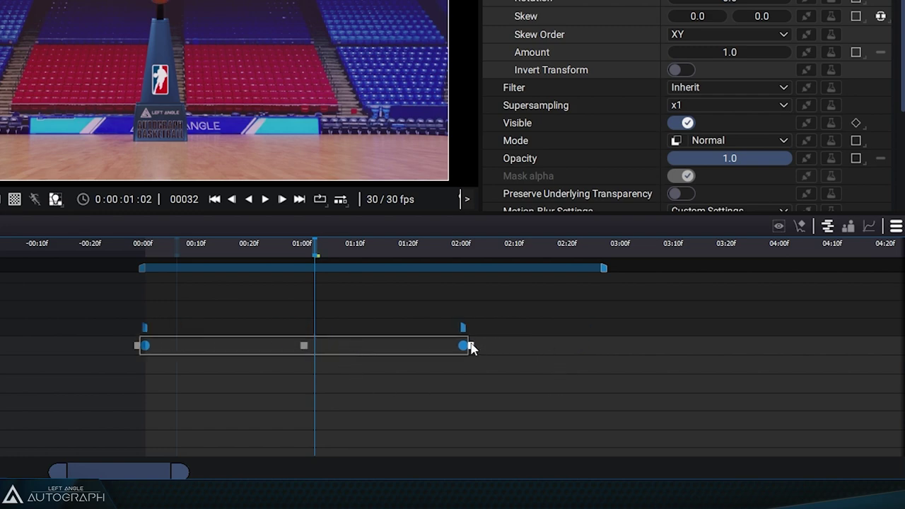
{"action": "left_click_drag", "start_coordinate": [471, 345], "coordinate": [316, 347]}
{"action": "left_click_drag", "start_coordinate": [137, 346], "coordinate": [215, 346]}
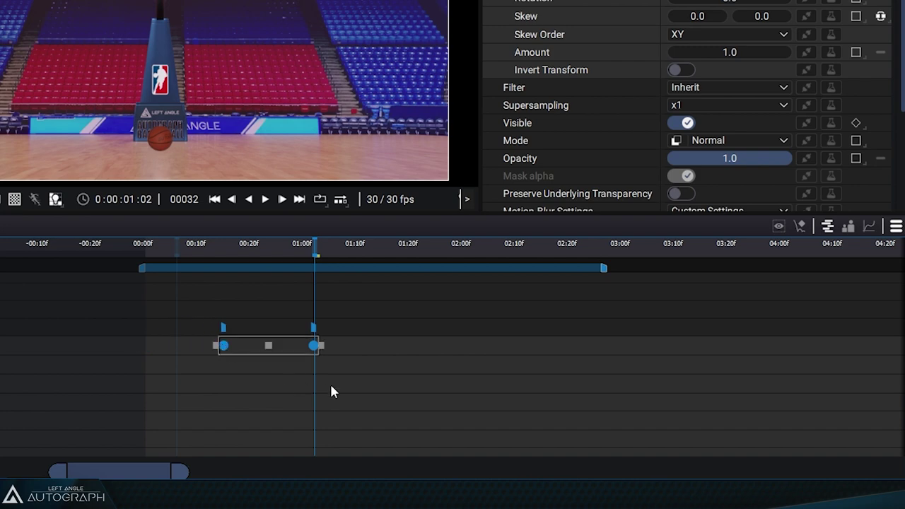
{"action": "key", "text": "ctrl+z"}
{"action": "key", "text": "ctrl+z"}
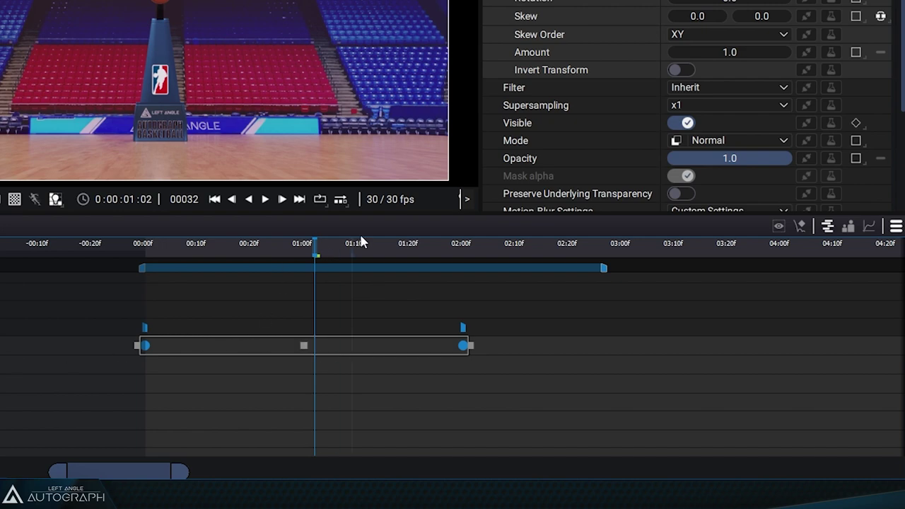
Step: Switch the timeline from Dopesheet to Graph Editor to show the Ball.png Position x and y curves
{"action": "left_click", "coordinate": [828, 226]}
{"action": "left_click", "coordinate": [870, 226]}
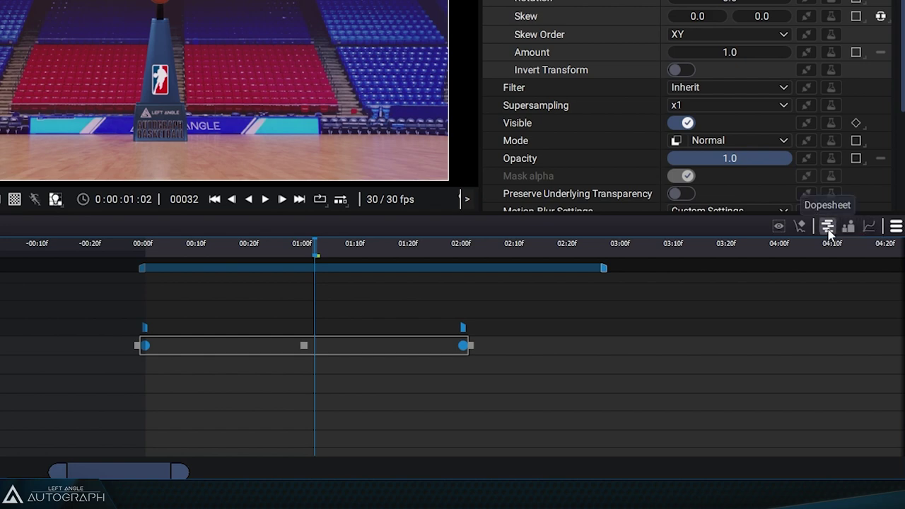
{"action": "left_click", "coordinate": [828, 232]}
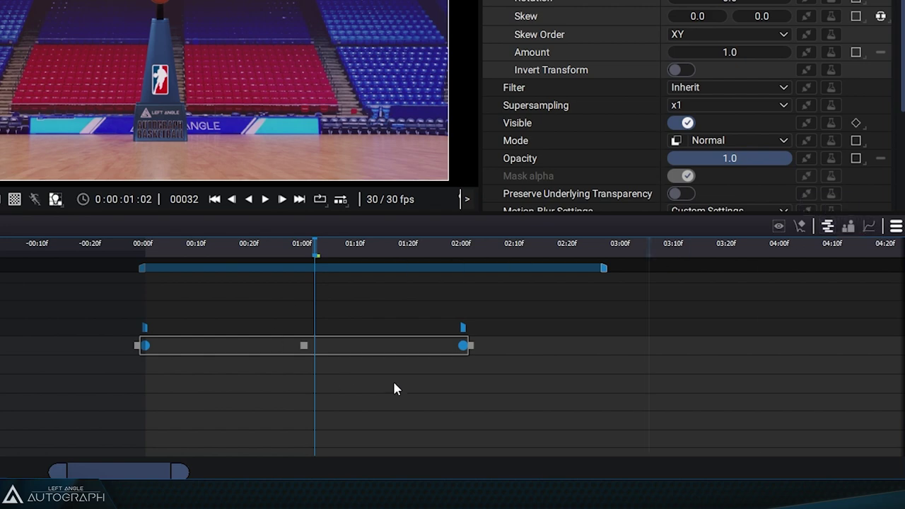
{"action": "left_click", "coordinate": [870, 227]}
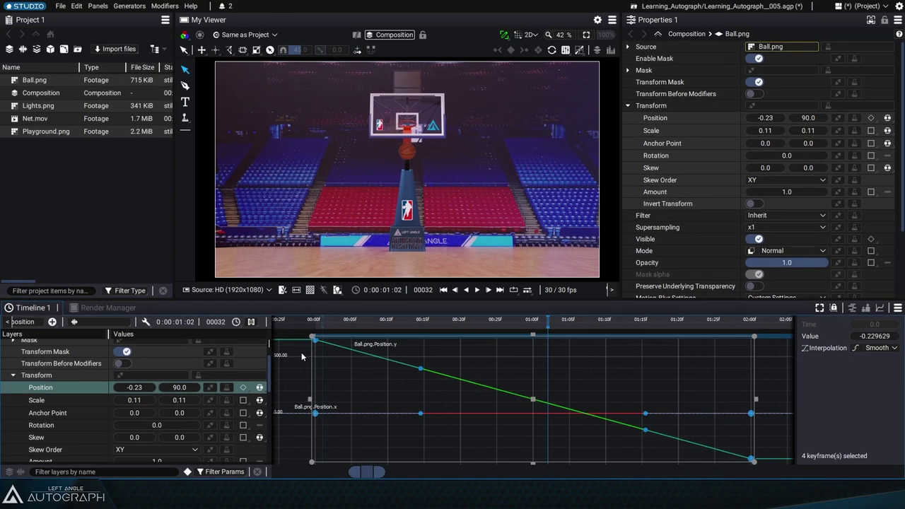
{"action": "left_click", "coordinate": [1, 296]}
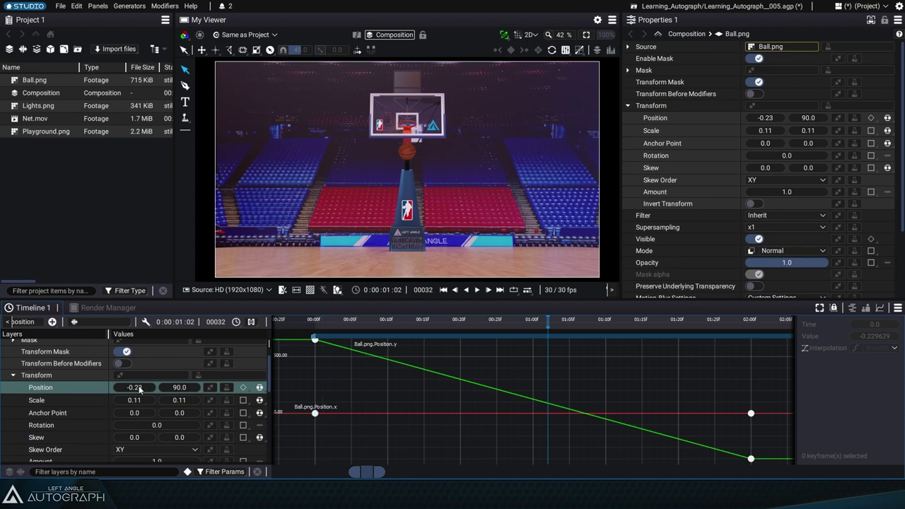
{"action": "left_click", "coordinate": [323, 323]}
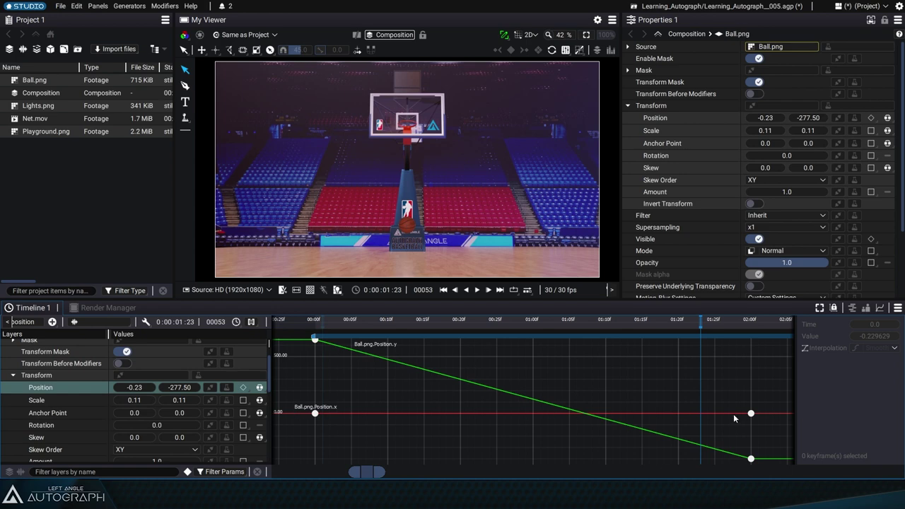
{"action": "key", "text": "Home"}
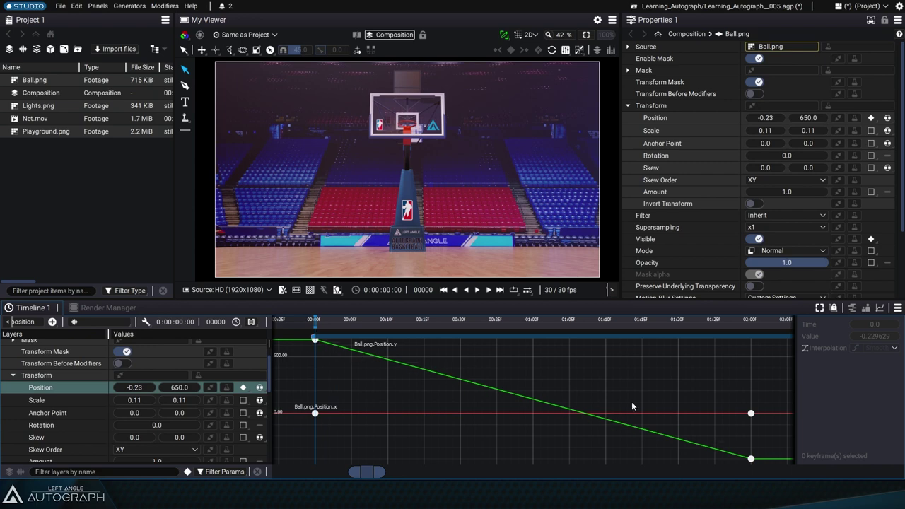
{"action": "left_click_drag", "start_coordinate": [321, 325], "coordinate": [707, 345]}
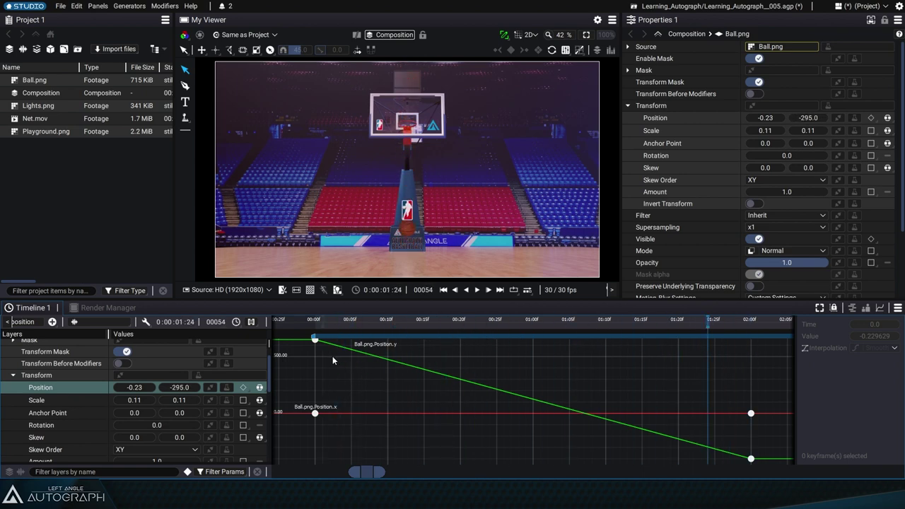
{"action": "left_click_drag", "start_coordinate": [344, 437], "coordinate": [313, 413]}
{"action": "left_click_drag", "start_coordinate": [332, 372], "coordinate": [308, 343]}
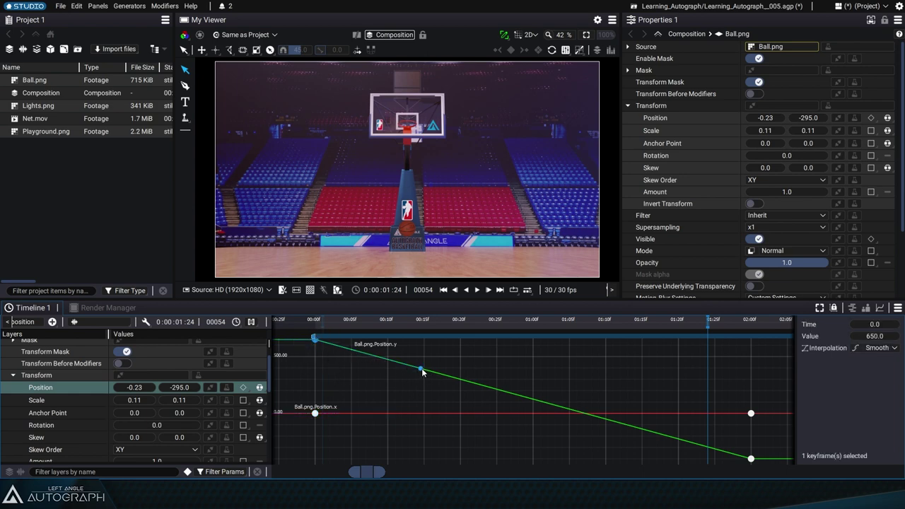
{"action": "left_click_drag", "start_coordinate": [422, 373], "coordinate": [394, 403]}
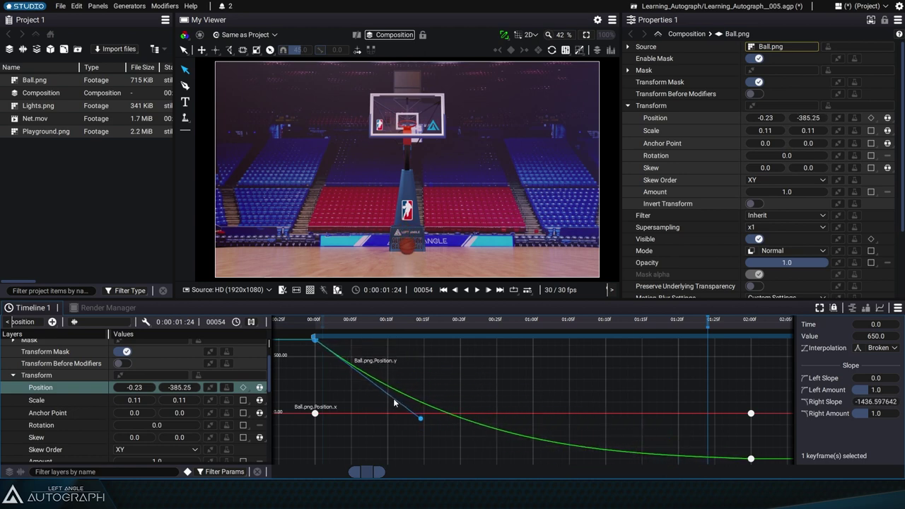
{"action": "key", "text": "ctrl+z"}
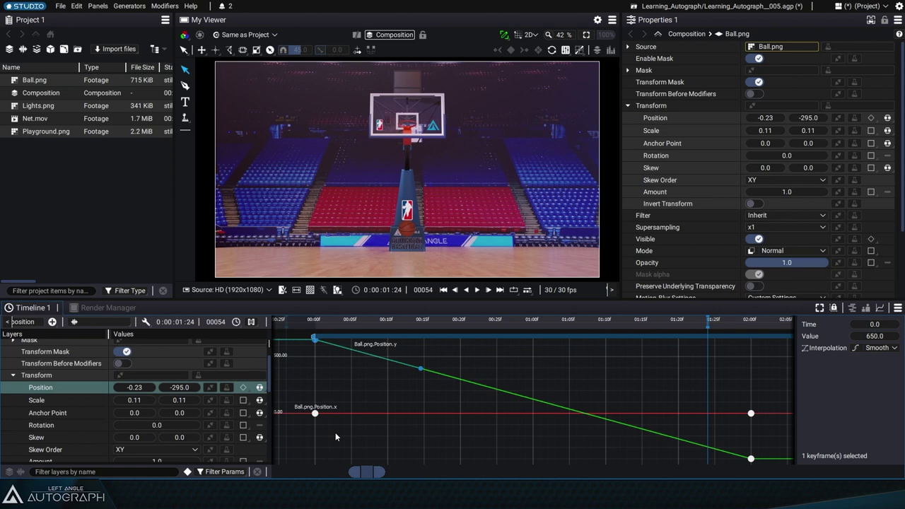
Step: Select the frame-0 Position keyframes and pan the graph to frame all Position curves
{"action": "left_click_drag", "start_coordinate": [346, 429], "coordinate": [317, 372]}
{"action": "scroll", "coordinate": [316, 369], "scroll_direction": "down", "scroll_amount": 10}
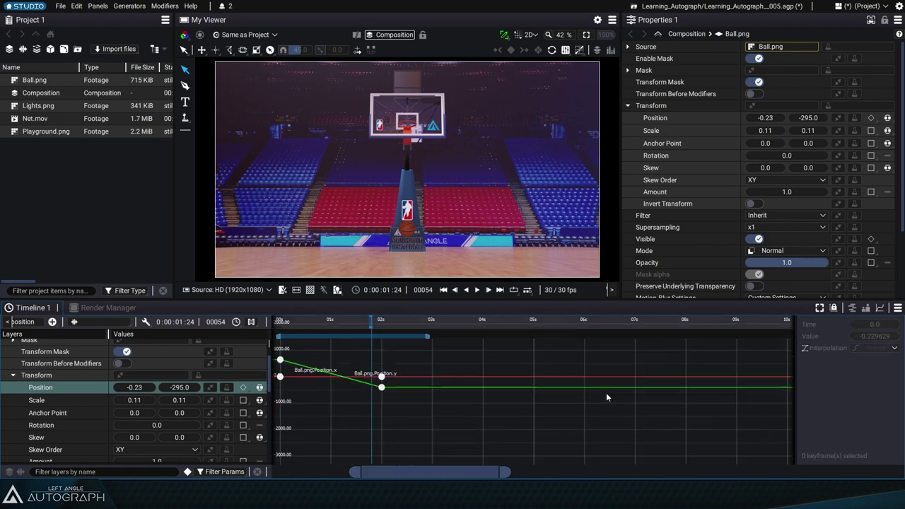
{"action": "middle_click_drag", "start_coordinate": [448, 392], "coordinate": [382, 411]}
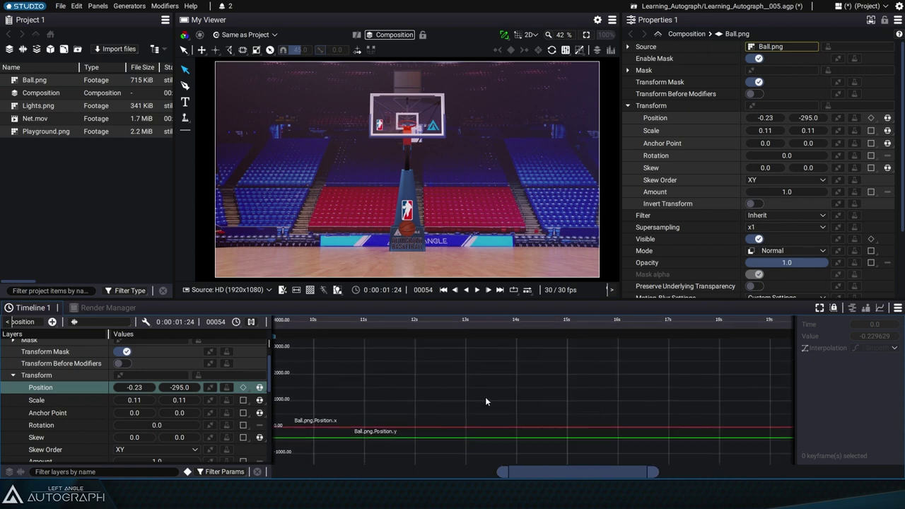
{"action": "middle_click_drag", "start_coordinate": [485, 397], "coordinate": [483, 376]}
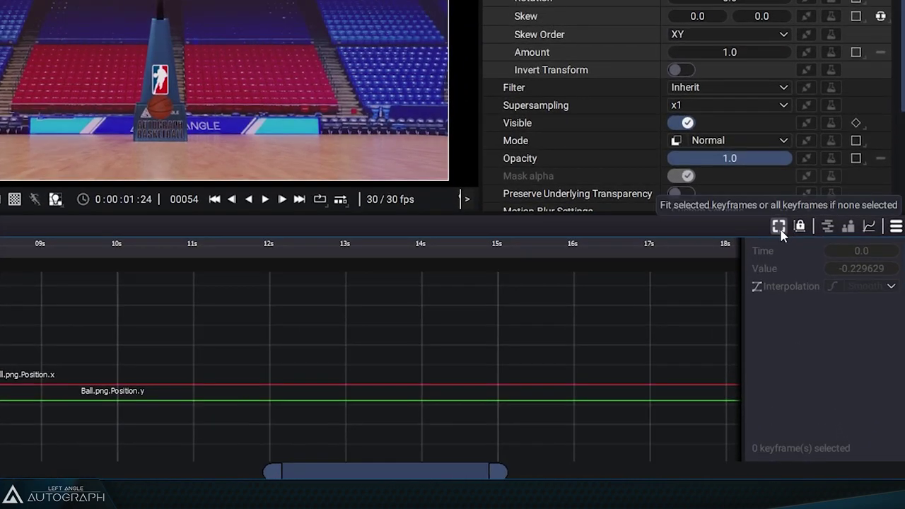
{"action": "left_click", "coordinate": [819, 309]}
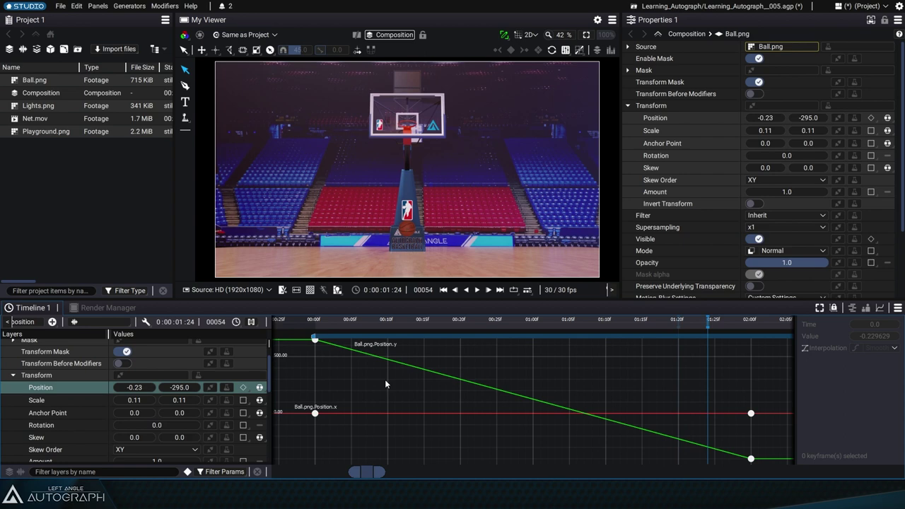
Step: Scrub to frame 18, frame the four Position keyframes from 0 to 2 seconds, then deselect them
{"action": "scroll", "coordinate": [388, 377], "scroll_direction": "down", "scroll_amount": 2}
{"action": "left_click_drag", "start_coordinate": [325, 322], "coordinate": [429, 329]}
{"action": "scroll", "coordinate": [491, 409], "scroll_direction": "right", "scroll_amount": 8}
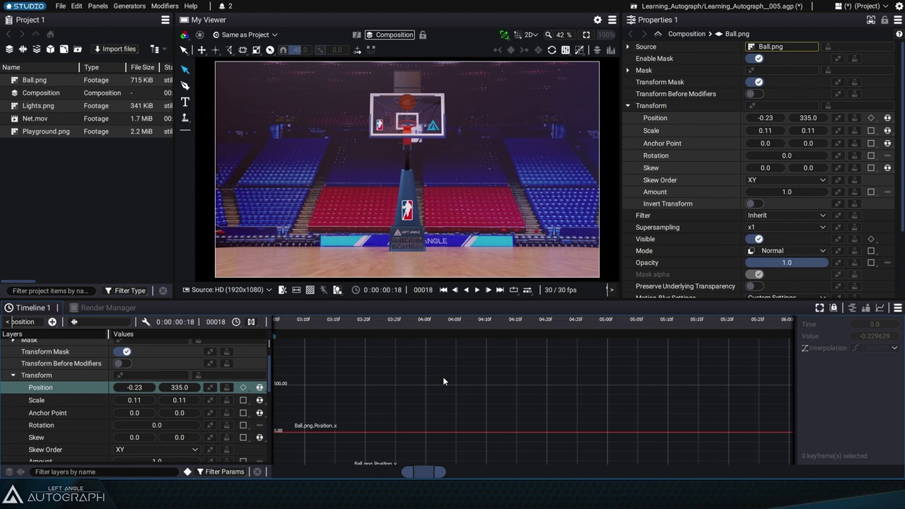
{"action": "key", "text": "f"}
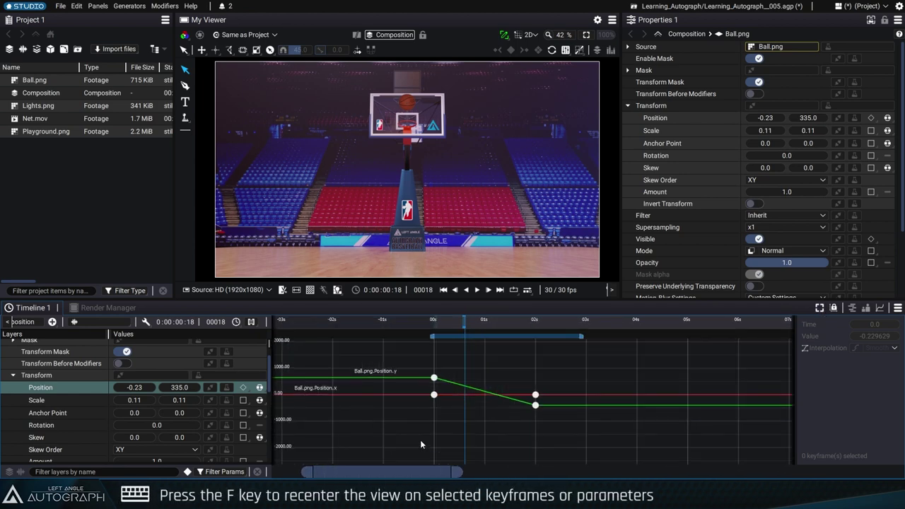
{"action": "left_click_drag", "start_coordinate": [394, 357], "coordinate": [581, 435]}
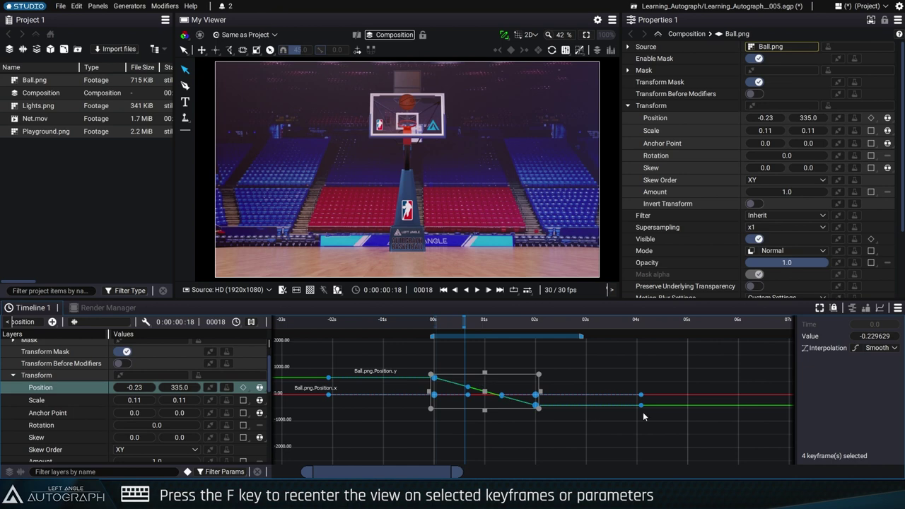
{"action": "key", "text": "f"}
{"action": "left_click", "coordinate": [344, 393]}
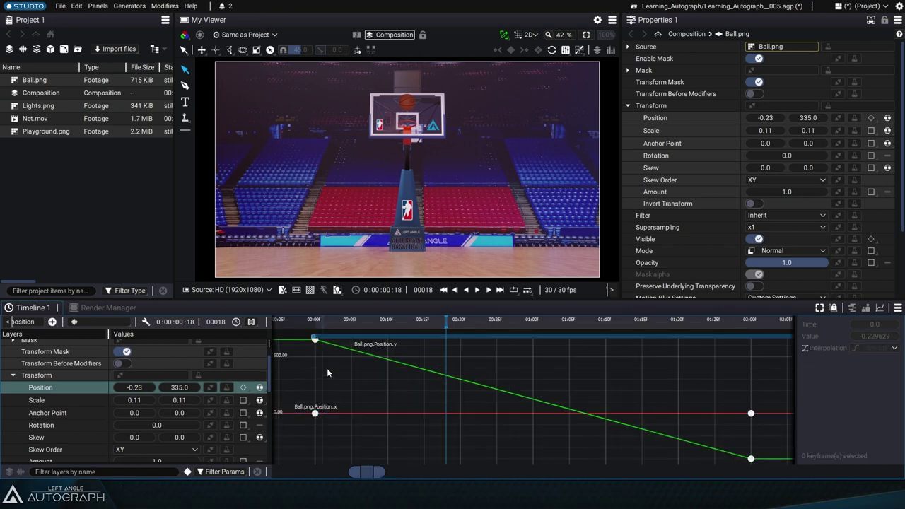
Step: At frame 0, set both Position keyframes to Ease-Out Bounce interpolation
{"action": "left_click", "coordinate": [315, 336]}
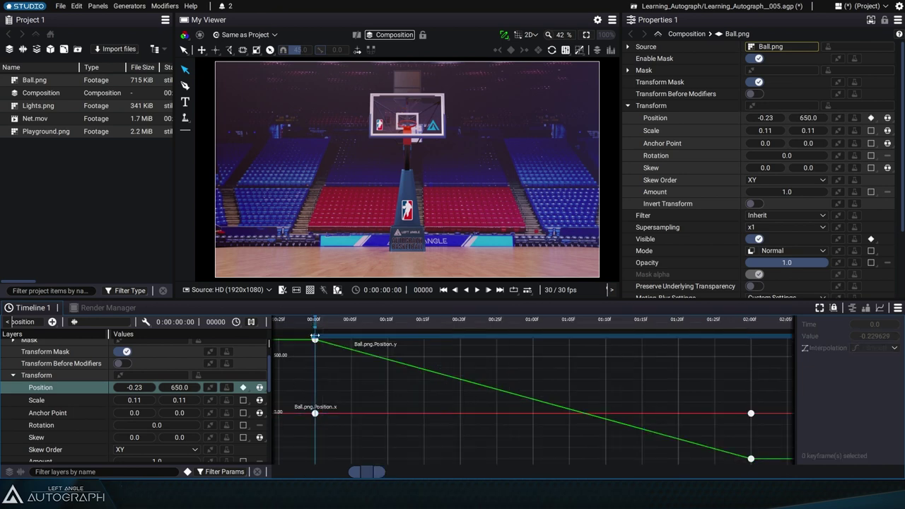
{"action": "left_click_drag", "start_coordinate": [384, 434], "coordinate": [294, 333]}
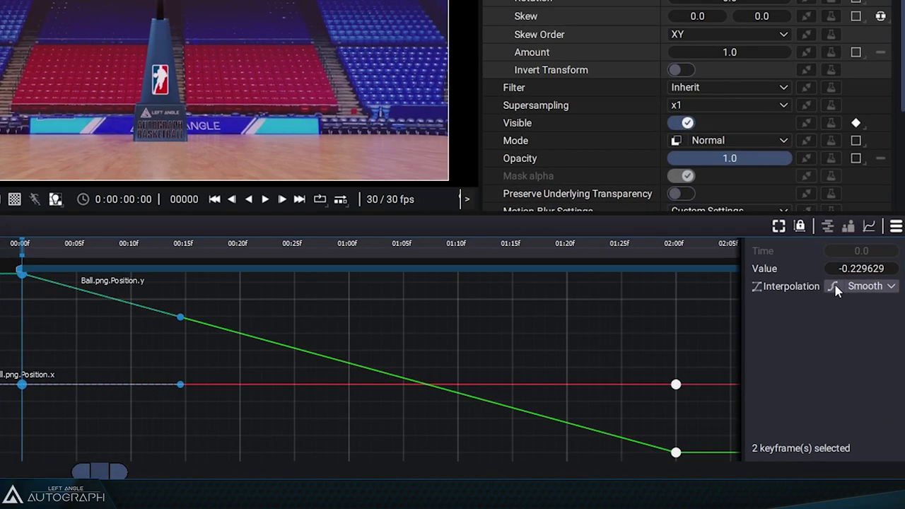
{"action": "left_click", "coordinate": [837, 288]}
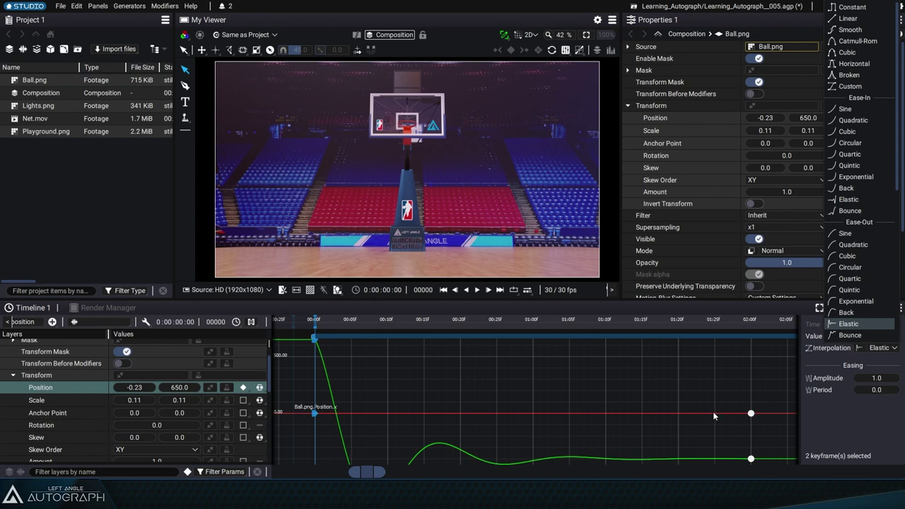
{"action": "left_click", "coordinate": [860, 336]}
Step: Scrub through the animation to preview the ball bouncing, then return to the dopesheet
{"action": "left_click_drag", "start_coordinate": [381, 319], "coordinate": [316, 337]}
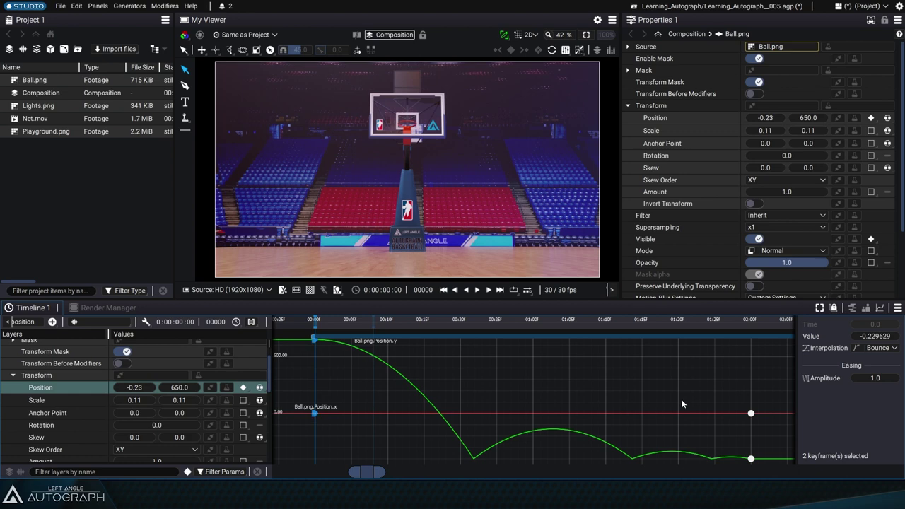
{"action": "left_click_drag", "start_coordinate": [318, 323], "coordinate": [773, 336]}
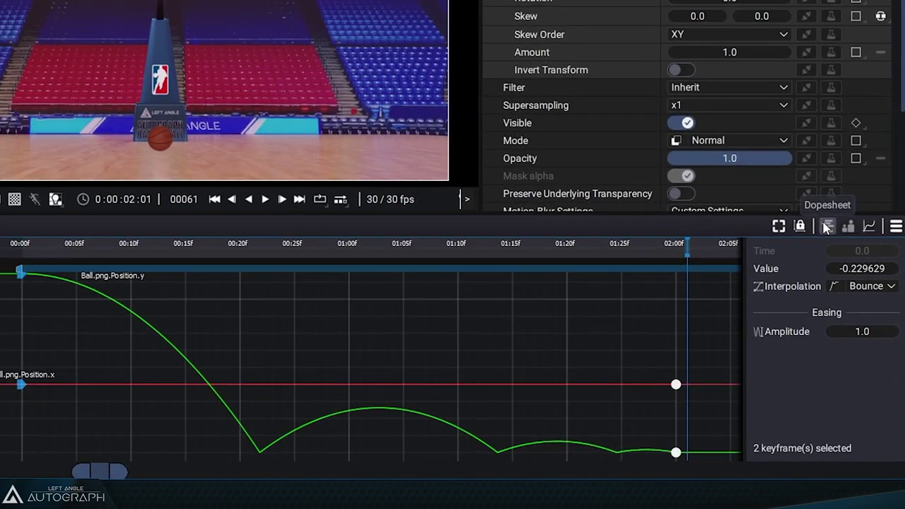
{"action": "left_click", "coordinate": [852, 307]}
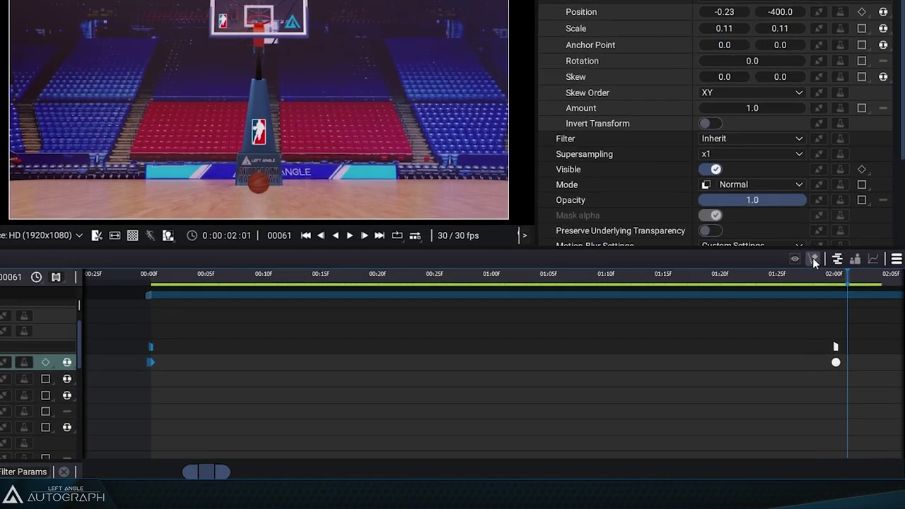
{"action": "left_click", "coordinate": [834, 308]}
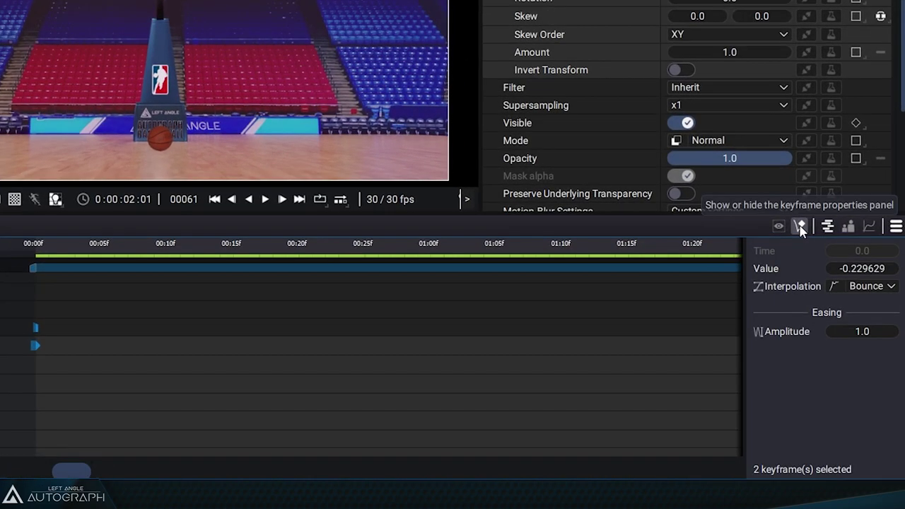
{"action": "left_click", "coordinate": [834, 308]}
{"action": "left_click", "coordinate": [835, 308]}
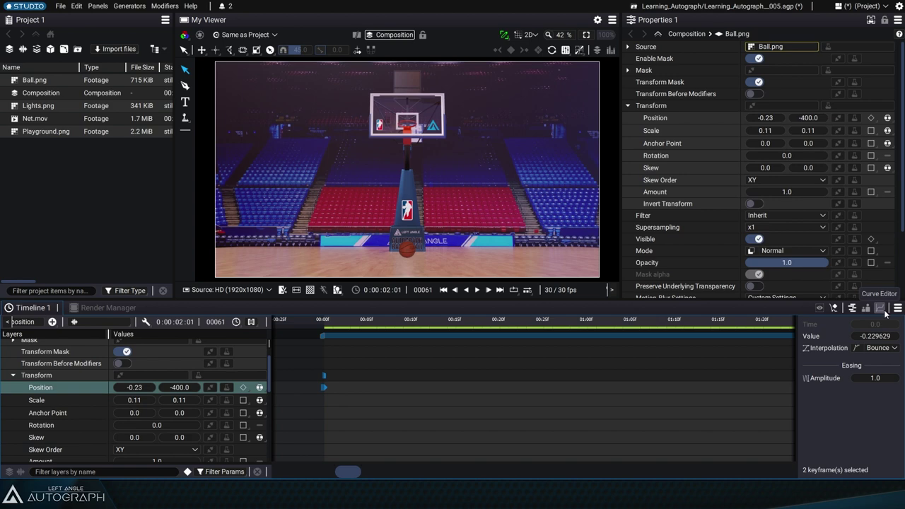
{"action": "left_click", "coordinate": [860, 348]}
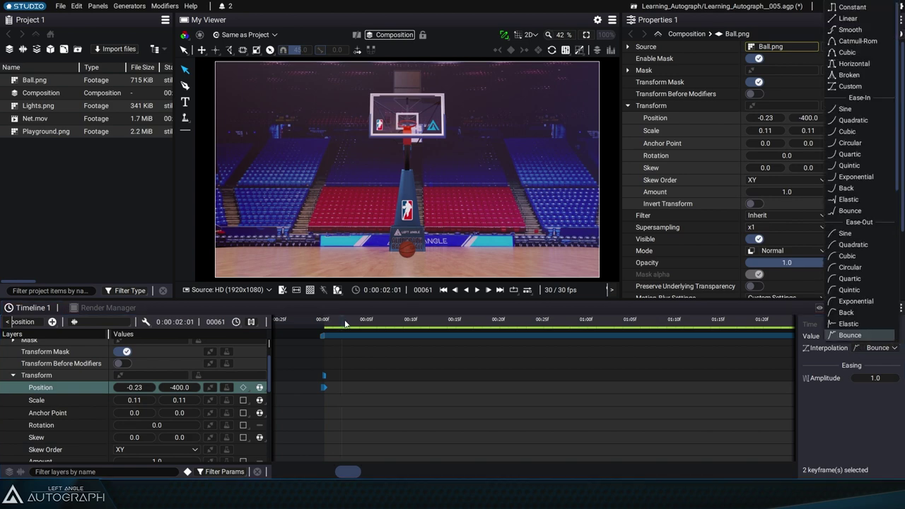
{"action": "left_click_drag", "start_coordinate": [344, 319], "coordinate": [324, 319]}
{"action": "scroll", "coordinate": [356, 359], "scroll_direction": "down", "scroll_amount": 5}
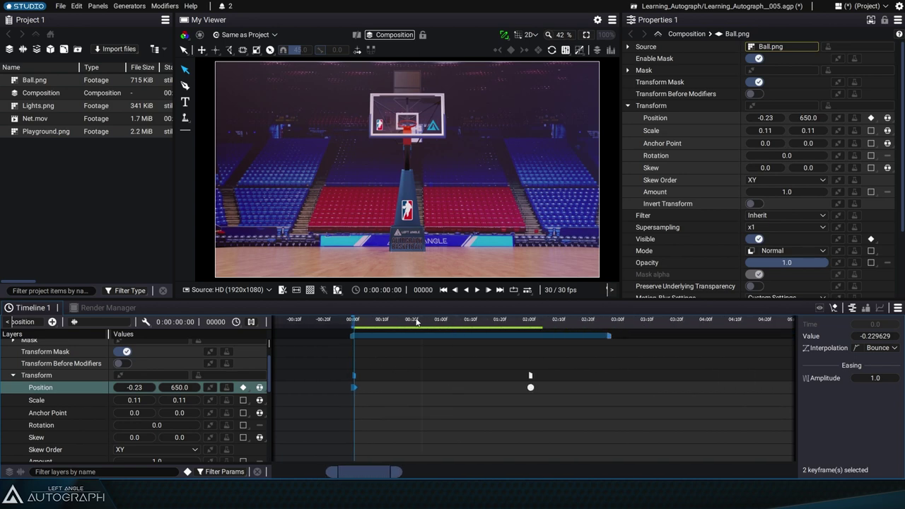
Step: Play the animation and try Quadratic interpolation on the ball's Position keyframes
{"action": "key", "text": "space"}
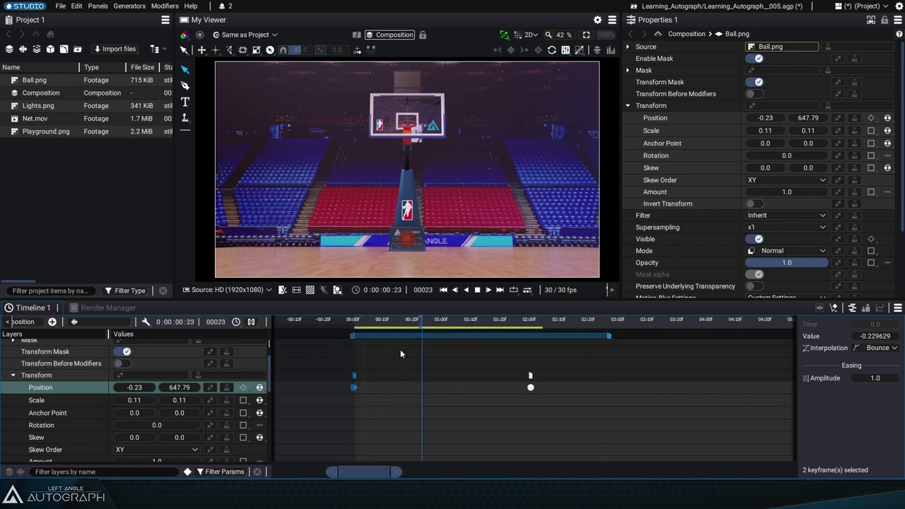
{"action": "left_click", "coordinate": [877, 348]}
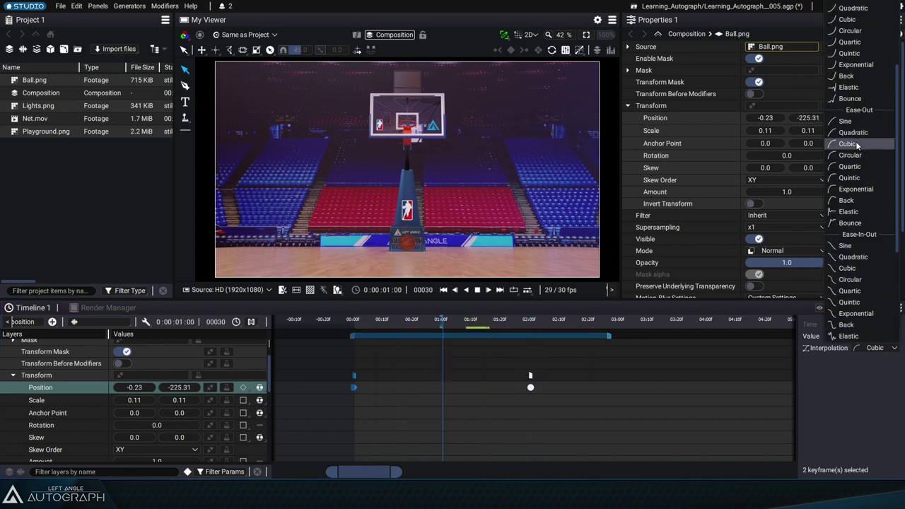
{"action": "left_click", "coordinate": [855, 134]}
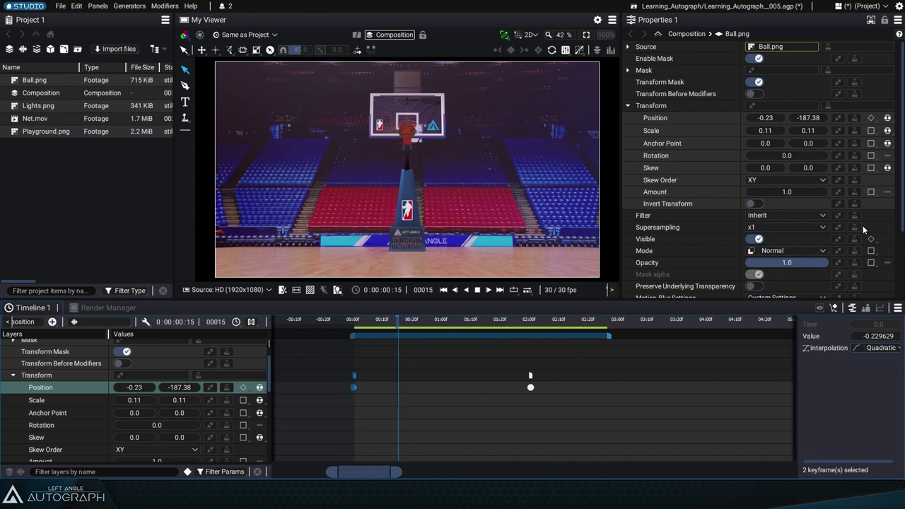
{"action": "left_click", "coordinate": [881, 348]}
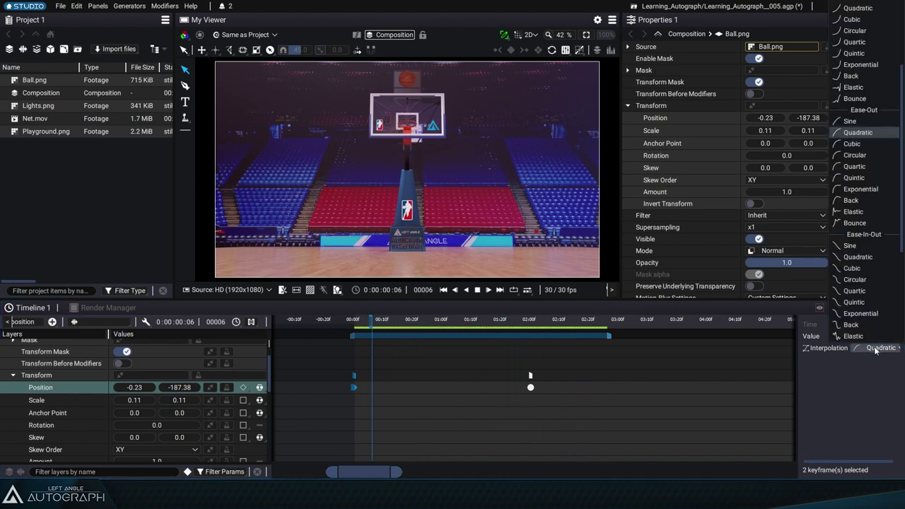
{"action": "scroll", "coordinate": [886, 267], "scroll_direction": "down", "scroll_amount": 2}
{"action": "scroll", "coordinate": [853, 159], "scroll_direction": "up", "scroll_amount": 5}
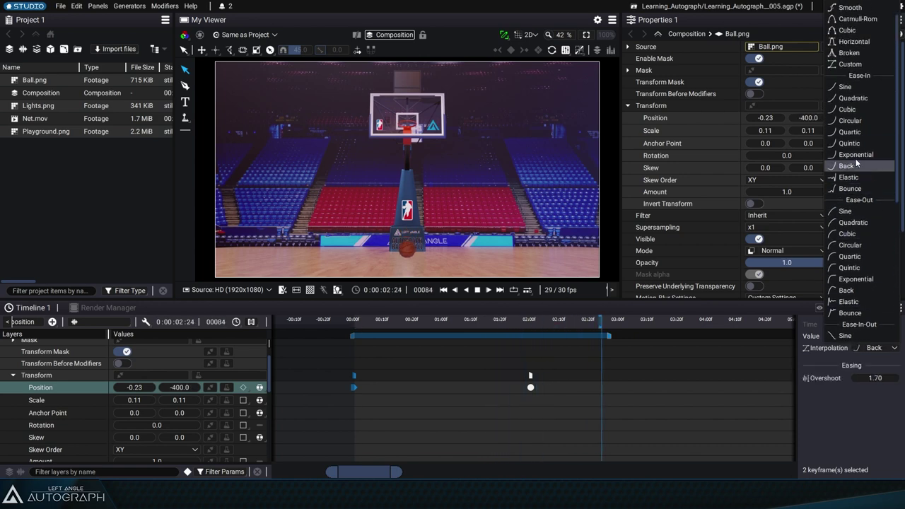
{"action": "left_click", "coordinate": [849, 96]}
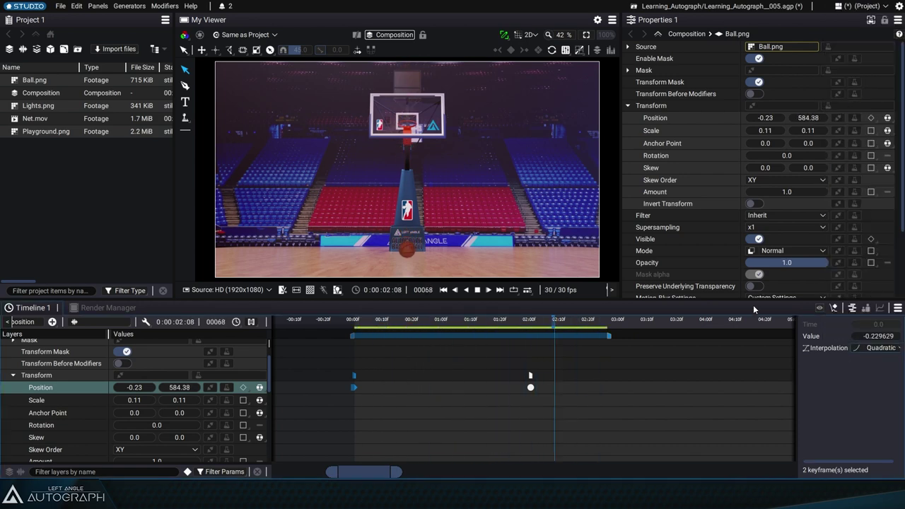
Step: Try Ease-In Quintic interpolation, then set the keyframes back to Ease-Out Bounce
{"action": "left_click", "coordinate": [864, 347]}
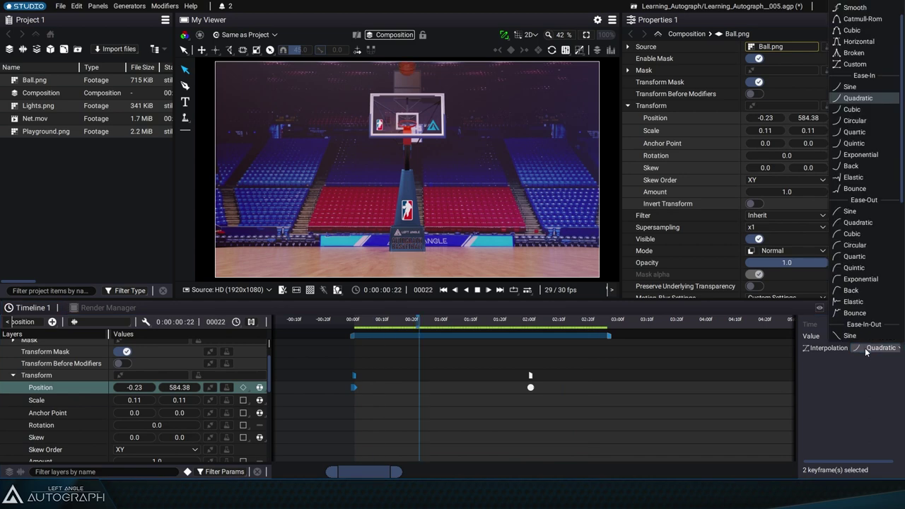
{"action": "left_click", "coordinate": [867, 144]}
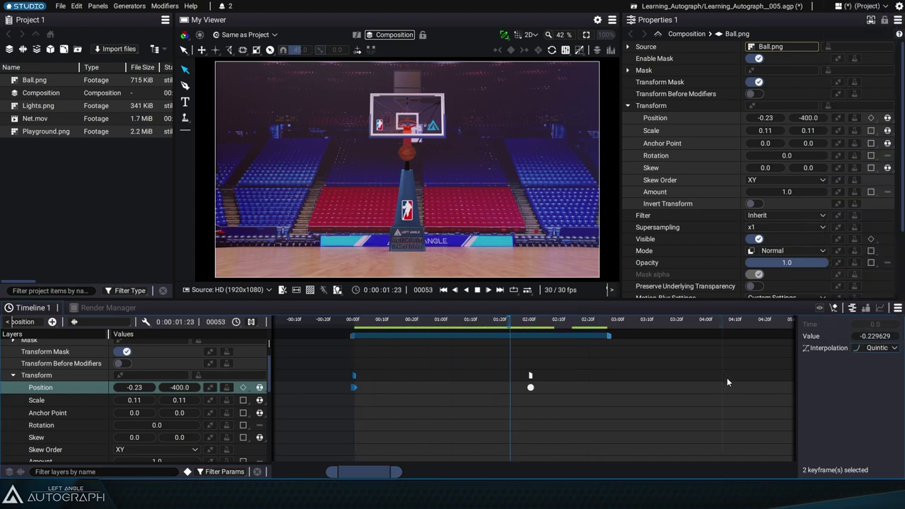
{"action": "left_click", "coordinate": [864, 347]}
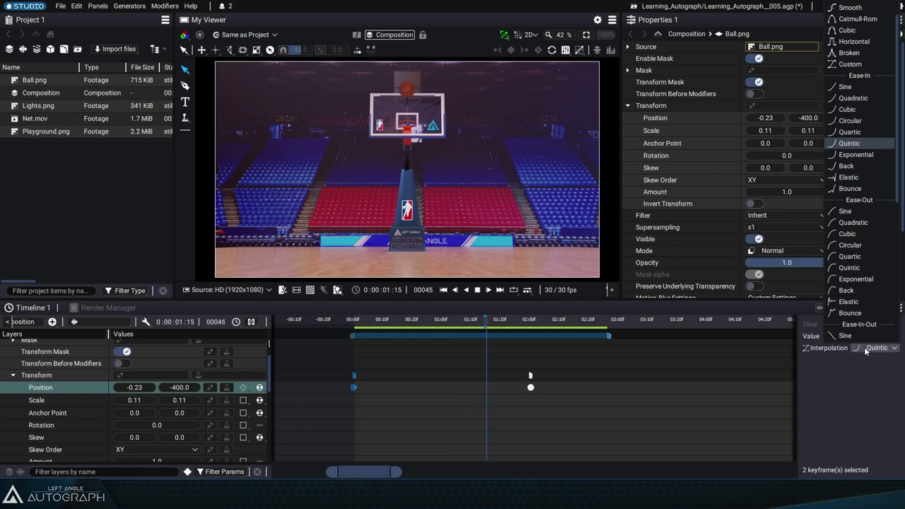
{"action": "left_click", "coordinate": [860, 313]}
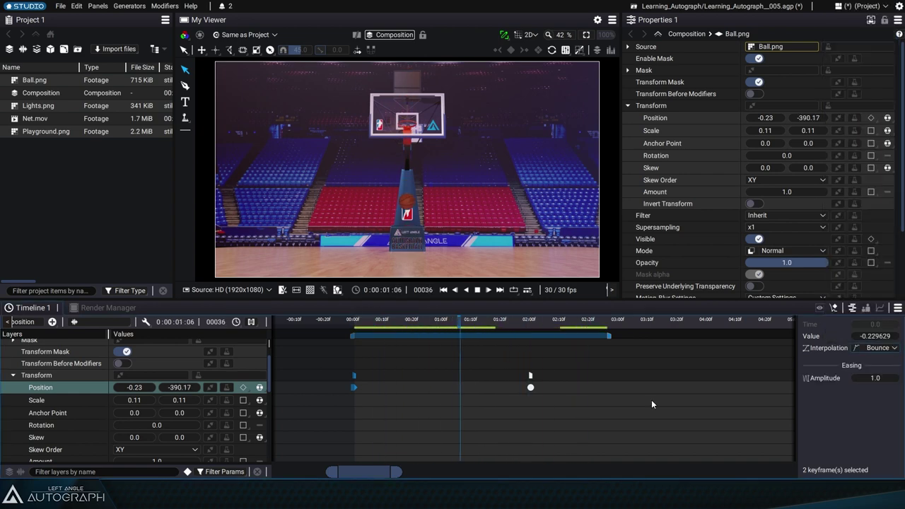